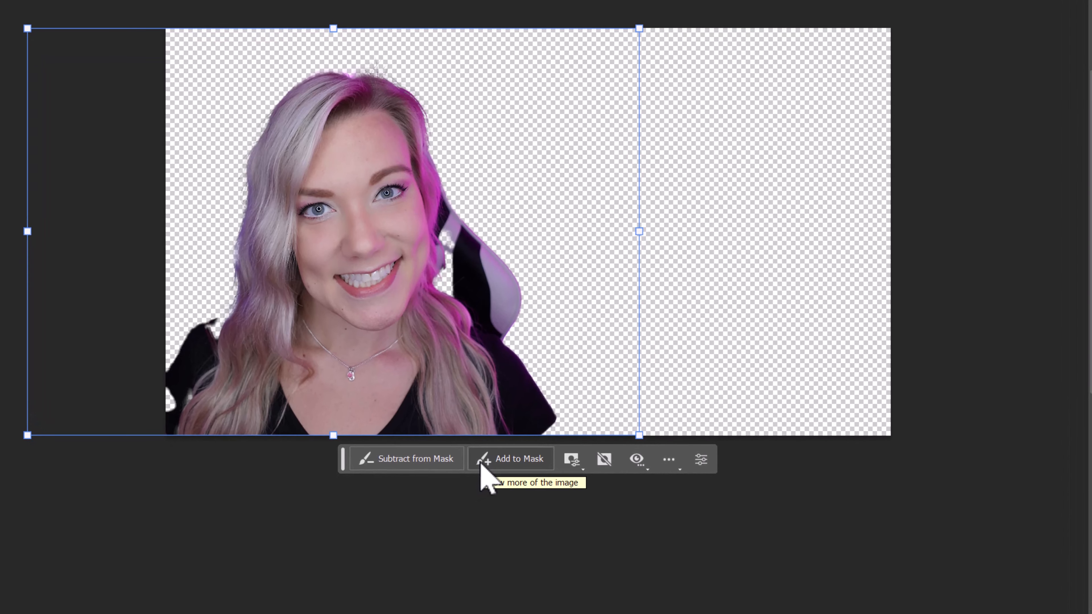
Refine the portrait's layer mask by restoring the missing shoulder area and painting out the gaming chair with a 37 px brush.
{"action": "left_click", "coordinate": [502, 467]}
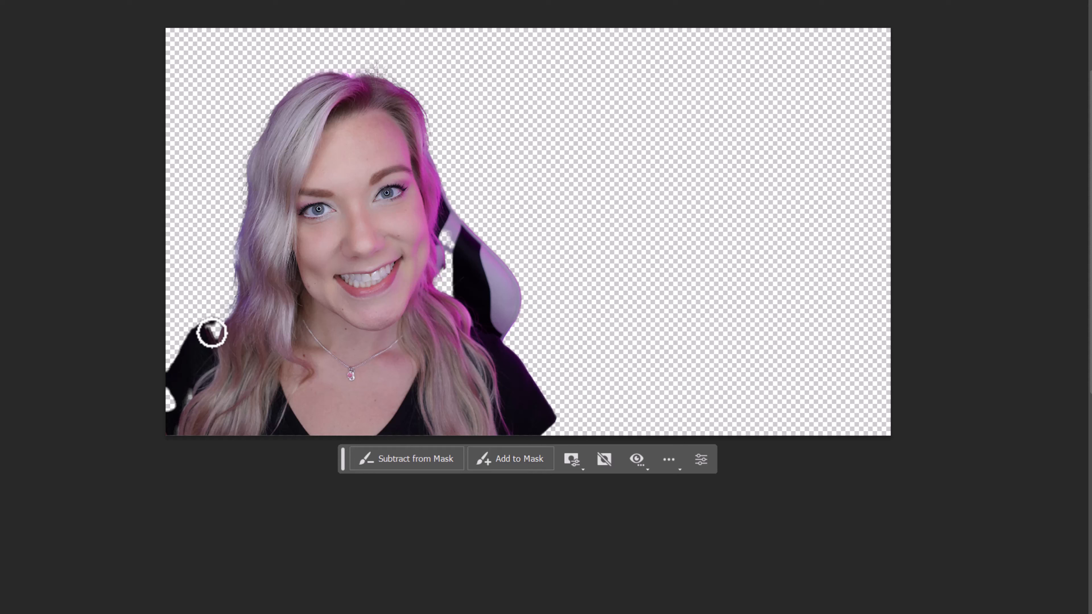
{"action": "mouse_move", "coordinate": [211, 332]}
{"action": "left_mouse_down"}
{"action": "mouse_move", "coordinate": [229, 321]}
{"action": "mouse_move", "coordinate": [192, 397]}
{"action": "left_mouse_up"}
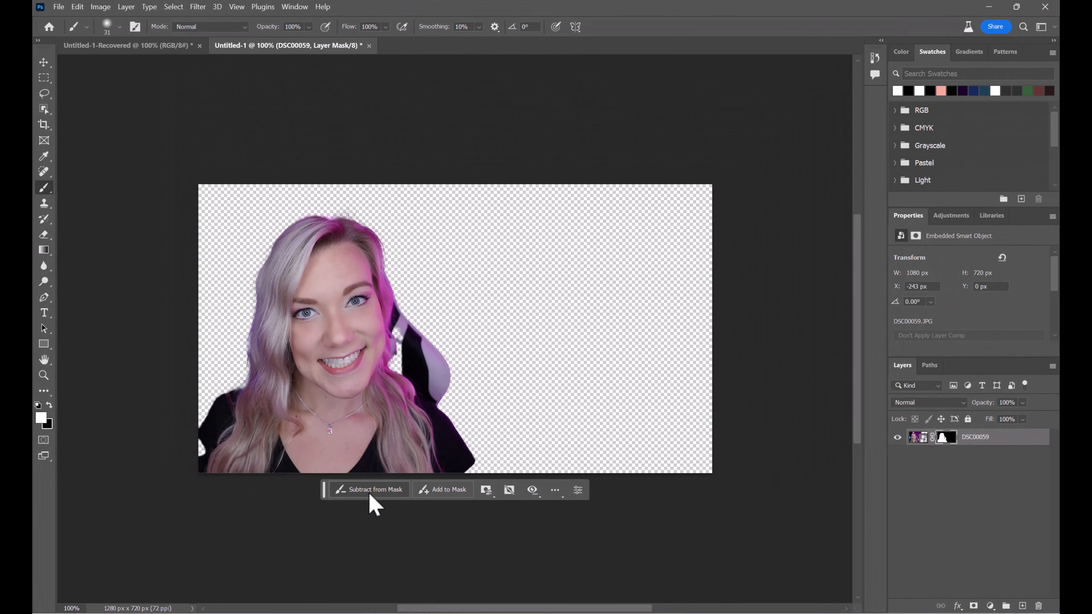
{"action": "left_click", "coordinate": [120, 27]}
{"action": "left_click_drag", "start_coordinate": [113, 65], "coordinate": [114, 66]}
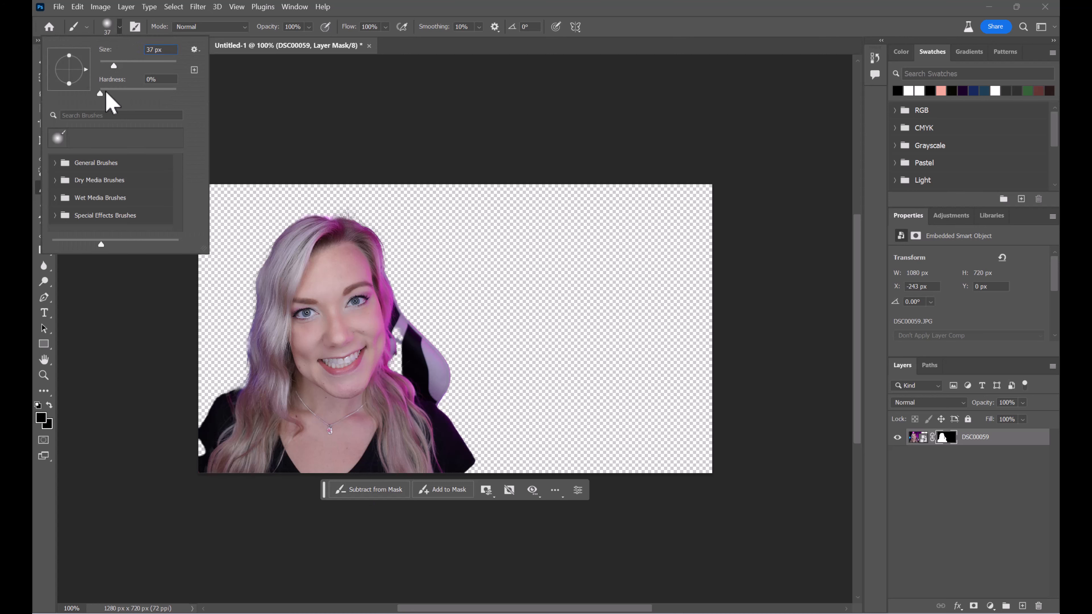
{"action": "mouse_move", "coordinate": [437, 352]}
{"action": "left_mouse_down"}
{"action": "mouse_move", "coordinate": [407, 312]}
{"action": "mouse_move", "coordinate": [414, 347]}
{"action": "mouse_move", "coordinate": [401, 309]}
{"action": "mouse_move", "coordinate": [407, 352]}
{"action": "mouse_move", "coordinate": [448, 390]}
{"action": "mouse_move", "coordinate": [426, 354]}
{"action": "mouse_move", "coordinate": [456, 383]}
{"action": "mouse_move", "coordinate": [445, 363]}
{"action": "mouse_move", "coordinate": [455, 402]}
{"action": "mouse_move", "coordinate": [414, 370]}
{"action": "left_mouse_up"}
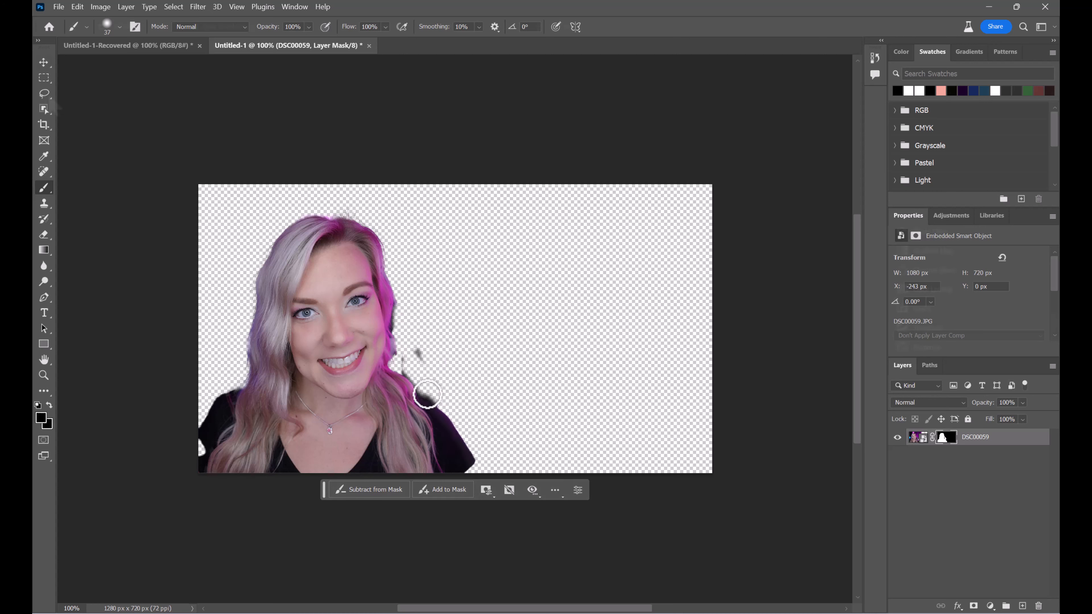
Lasso the clothing, generate a fill from the prompt "bright pink Barbie dress", and choose the third variation.
{"action": "left_click", "coordinate": [44, 93]}
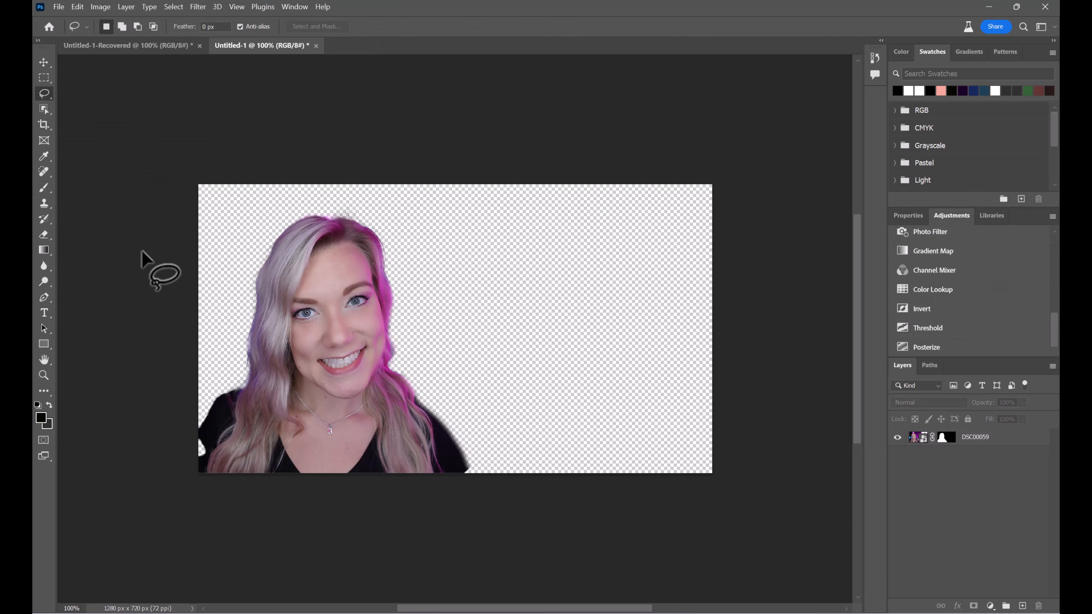
{"action": "mouse_move", "coordinate": [270, 412]}
{"action": "left_mouse_down"}
{"action": "mouse_move", "coordinate": [258, 385]}
{"action": "mouse_move", "coordinate": [208, 395]}
{"action": "mouse_move", "coordinate": [190, 426]}
{"action": "mouse_move", "coordinate": [205, 485]}
{"action": "mouse_move", "coordinate": [289, 515]}
{"action": "mouse_move", "coordinate": [470, 535]}
{"action": "mouse_move", "coordinate": [480, 504]}
{"action": "mouse_move", "coordinate": [458, 426]}
{"action": "mouse_move", "coordinate": [424, 389]}
{"action": "mouse_move", "coordinate": [391, 389]}
{"action": "mouse_move", "coordinate": [338, 440]}
{"action": "mouse_move", "coordinate": [299, 442]}
{"action": "mouse_move", "coordinate": [273, 419]}
{"action": "left_mouse_up"}
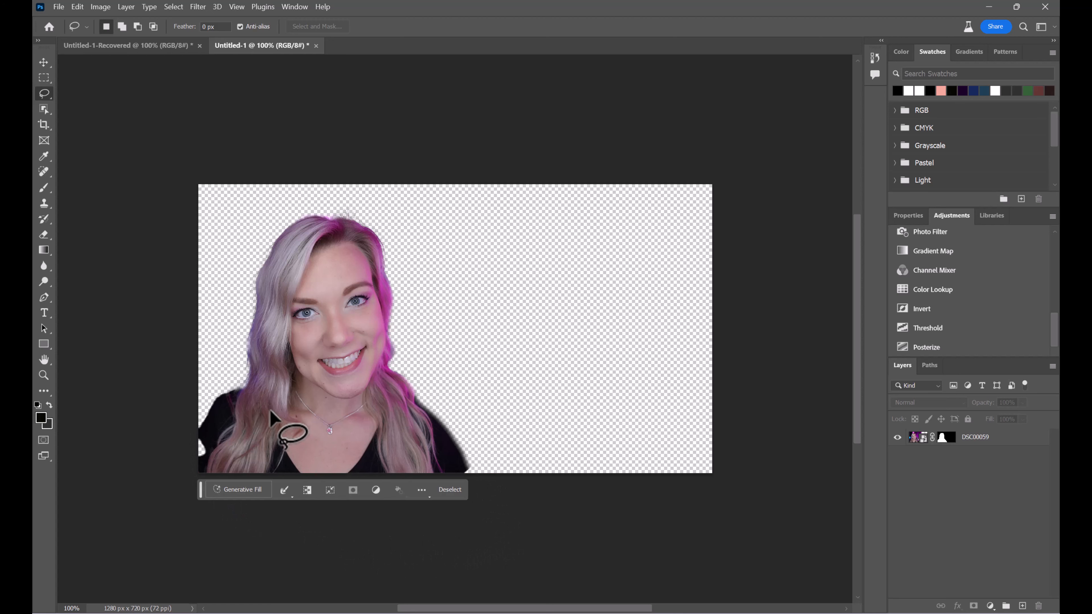
{"action": "left_click", "coordinate": [239, 492]}
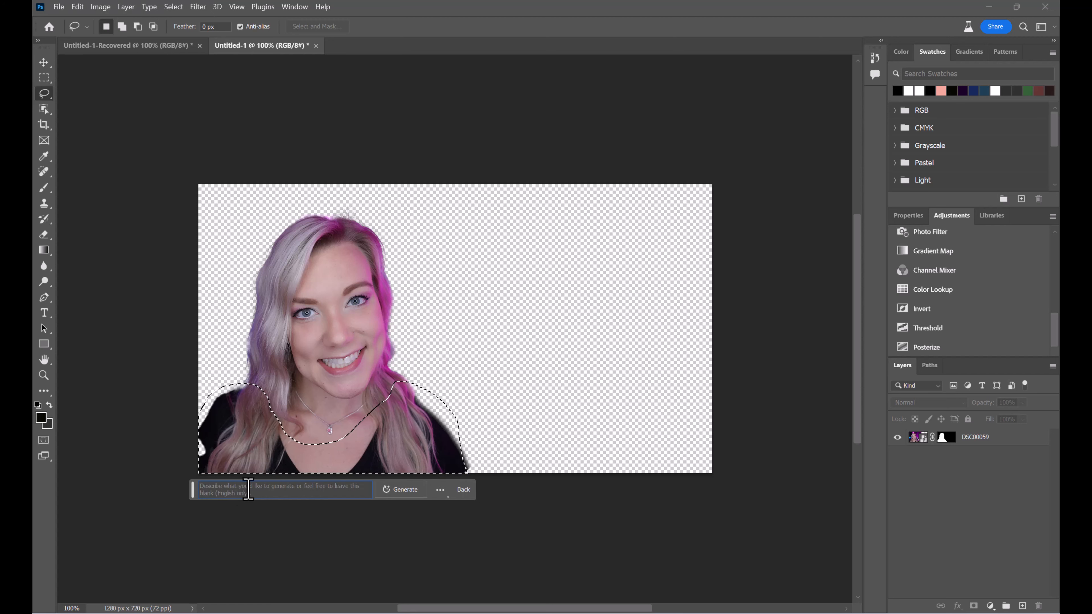
{"action": "type", "text": "bright pink Barbie dress"}
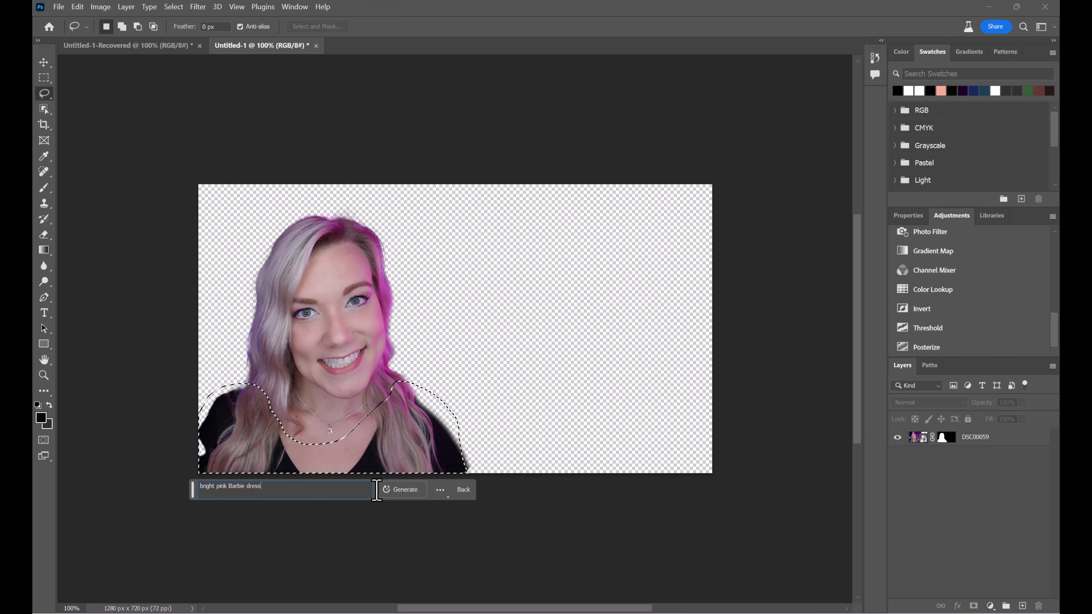
{"action": "left_click", "coordinate": [387, 489]}
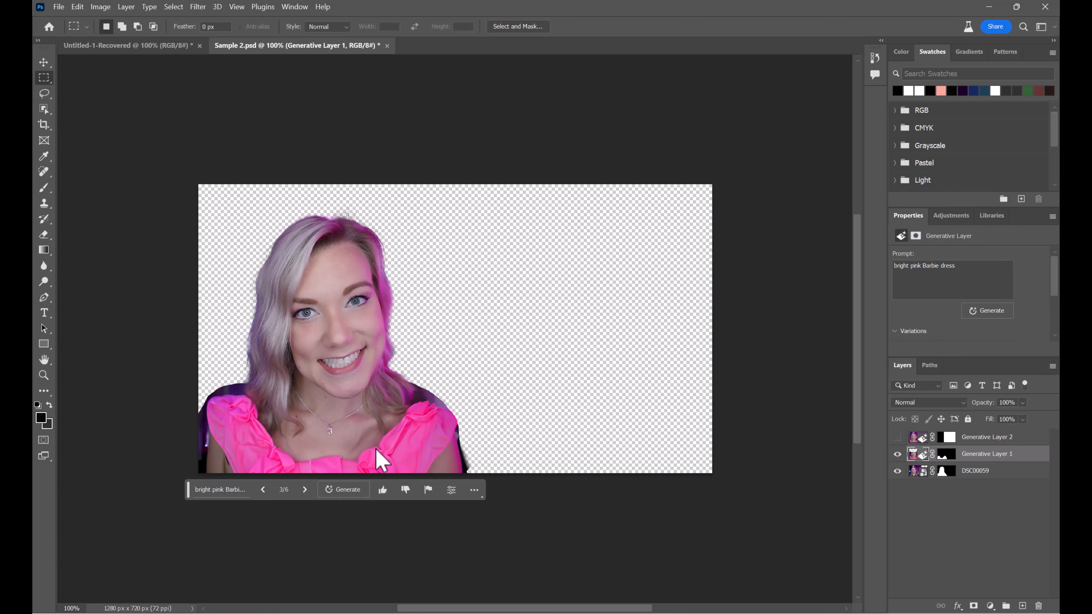
{"action": "left_click", "coordinate": [263, 489]}
{"action": "left_click", "coordinate": [300, 493]}
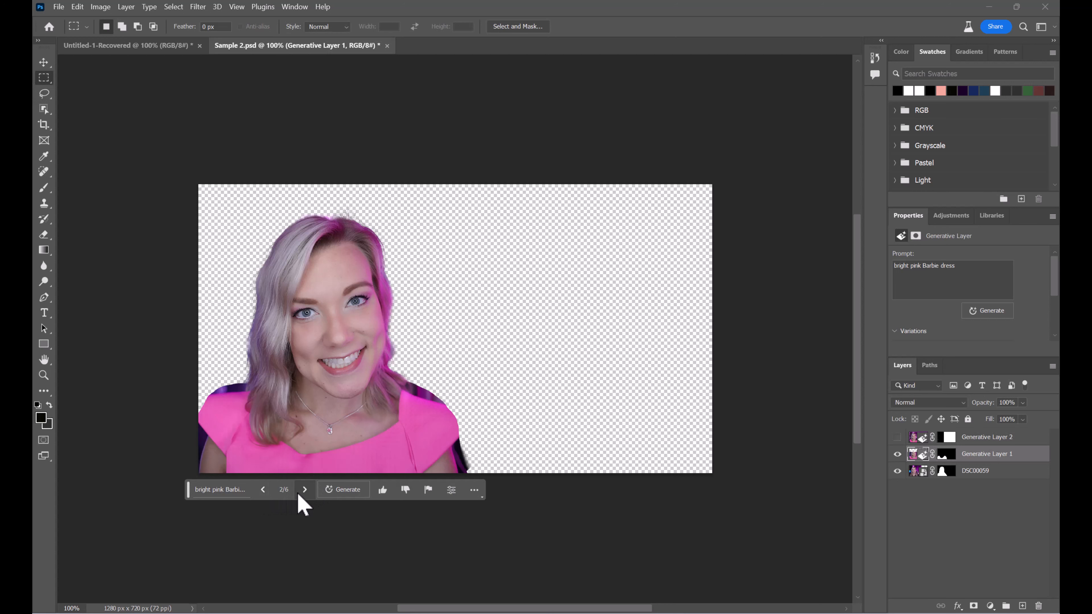
{"action": "left_click", "coordinate": [301, 492]}
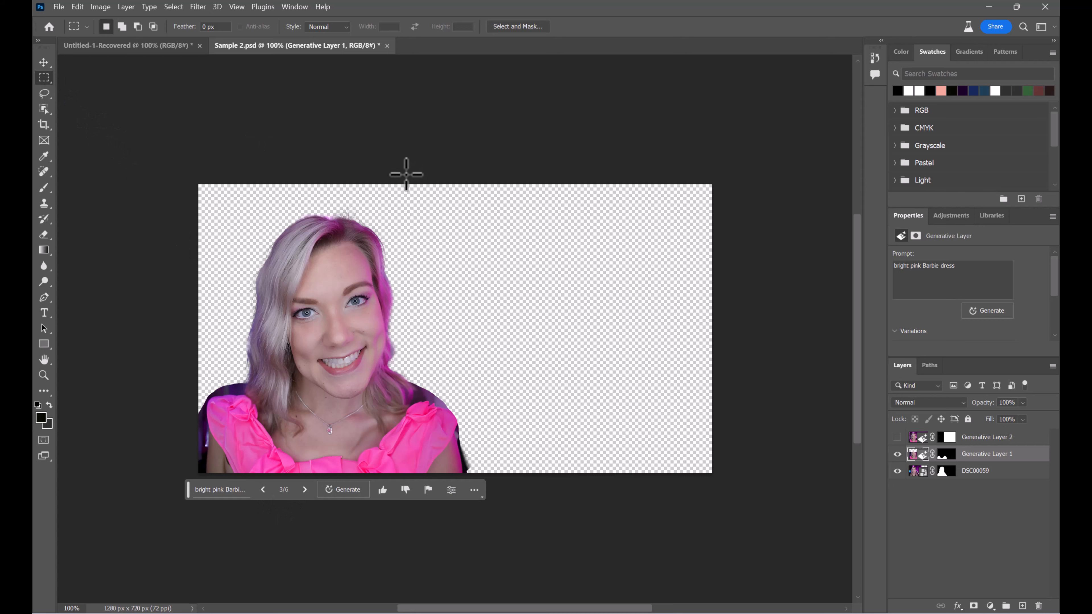
Select the canvas area beside the woman's face, generate a "Barbie living room" background there, and compare its variations.
{"action": "left_click_drag", "start_coordinate": [383, 173], "coordinate": [721, 490]}
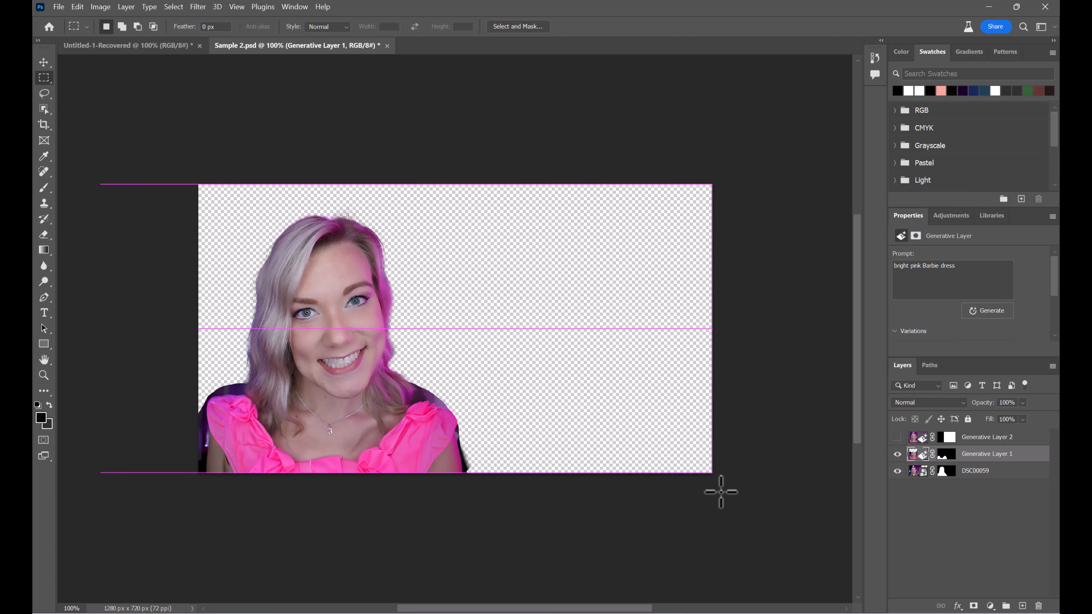
{"action": "left_click", "coordinate": [477, 490]}
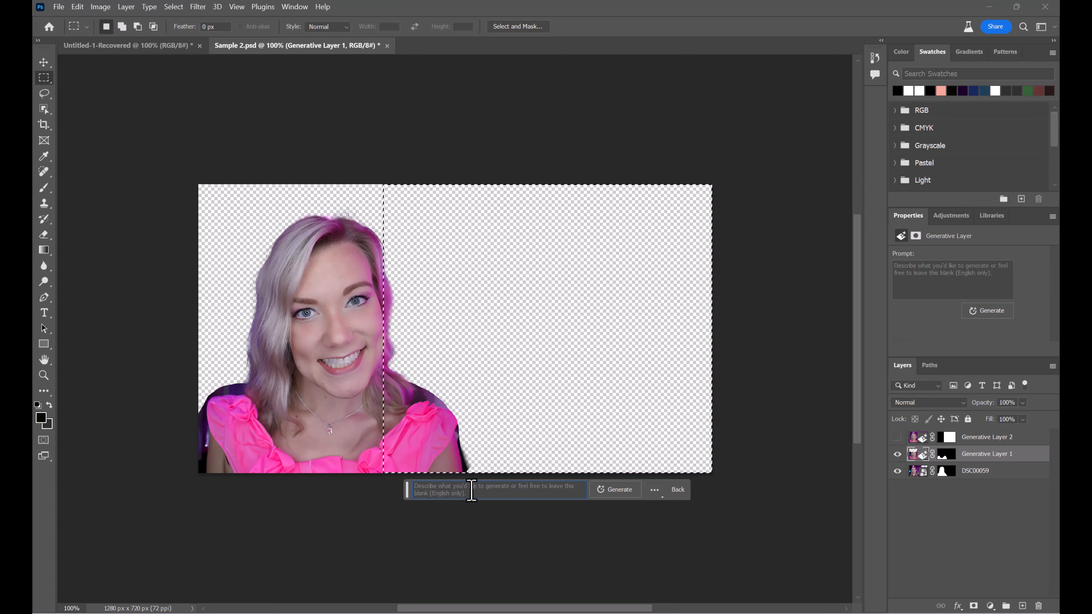
{"action": "type", "text": "Bar"}
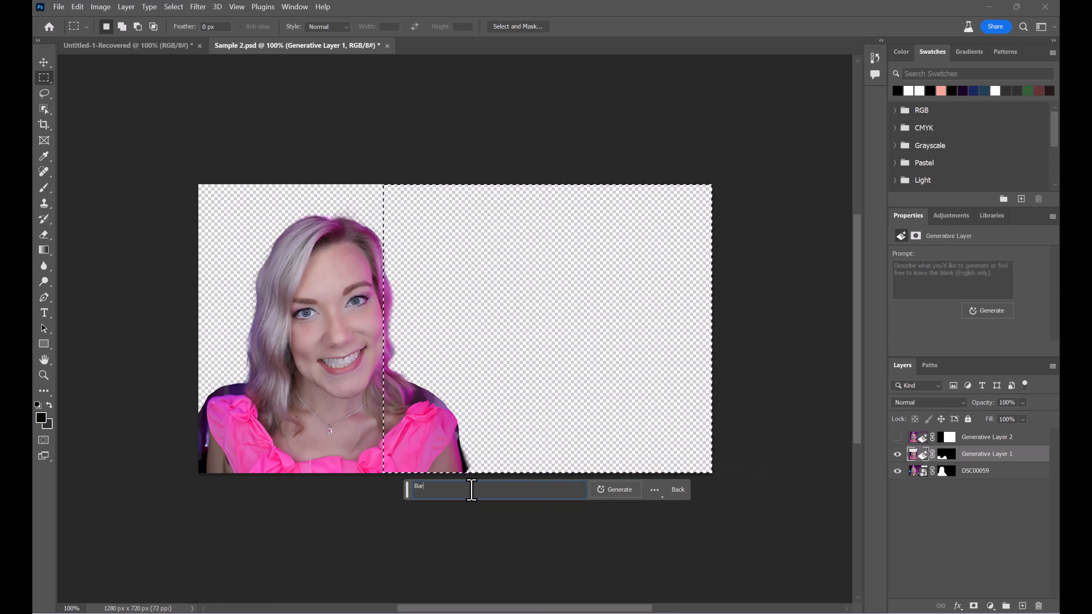
{"action": "type", "text": "bie living room"}
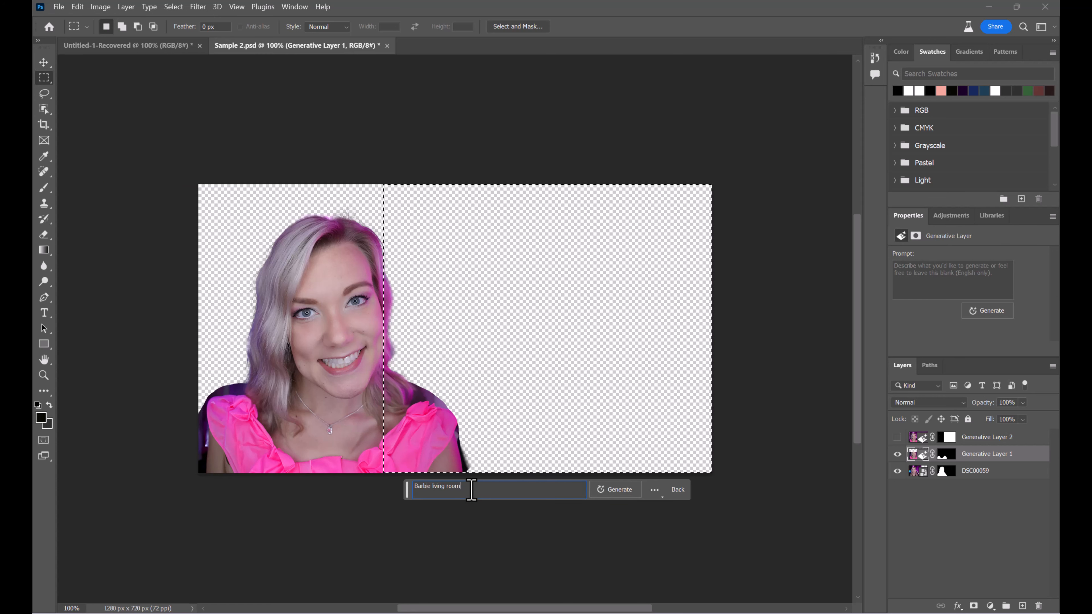
{"action": "left_click", "coordinate": [600, 494]}
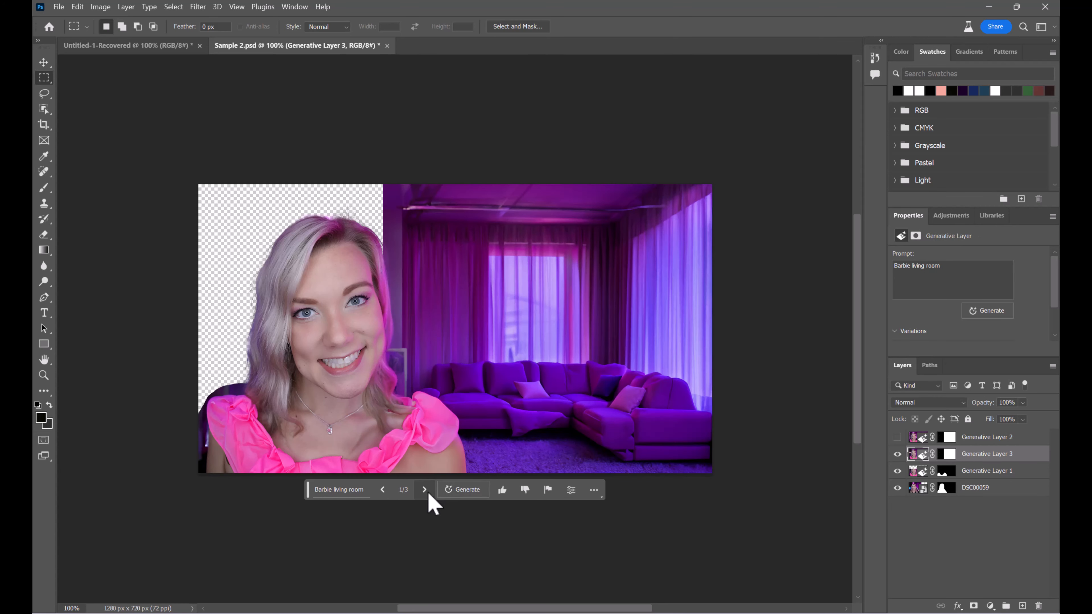
{"action": "left_click", "coordinate": [424, 490]}
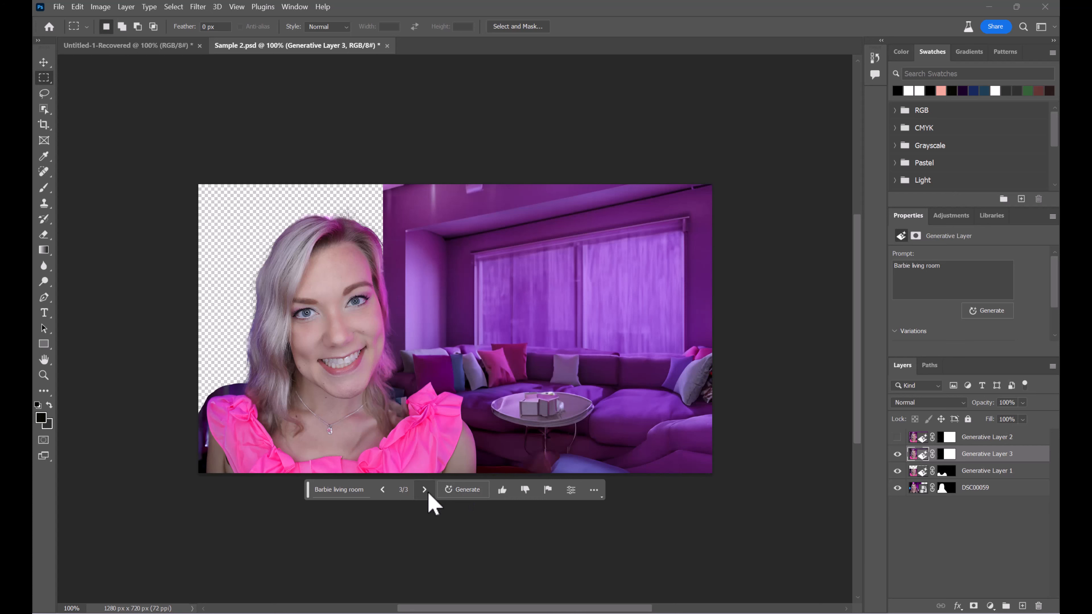
{"action": "left_click", "coordinate": [428, 494]}
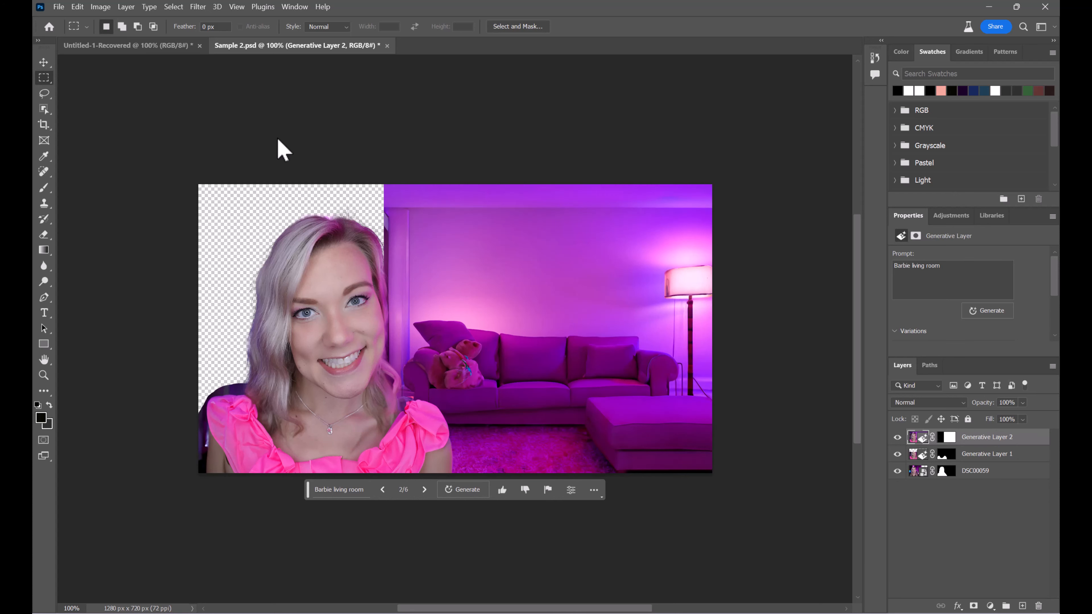
Lasso the woman's hair together with the empty background beside it and generate a fill from the prompt "curly blonde hair".
{"action": "key", "text": "l"}
{"action": "mouse_move", "coordinate": [395, 272]}
{"action": "left_mouse_down"}
{"action": "mouse_move", "coordinate": [349, 251]}
{"action": "mouse_move", "coordinate": [300, 279]}
{"action": "mouse_move", "coordinate": [258, 437]}
{"action": "mouse_move", "coordinate": [275, 150]}
{"action": "mouse_move", "coordinate": [399, 163]}
{"action": "mouse_move", "coordinate": [397, 275]}
{"action": "left_mouse_up"}
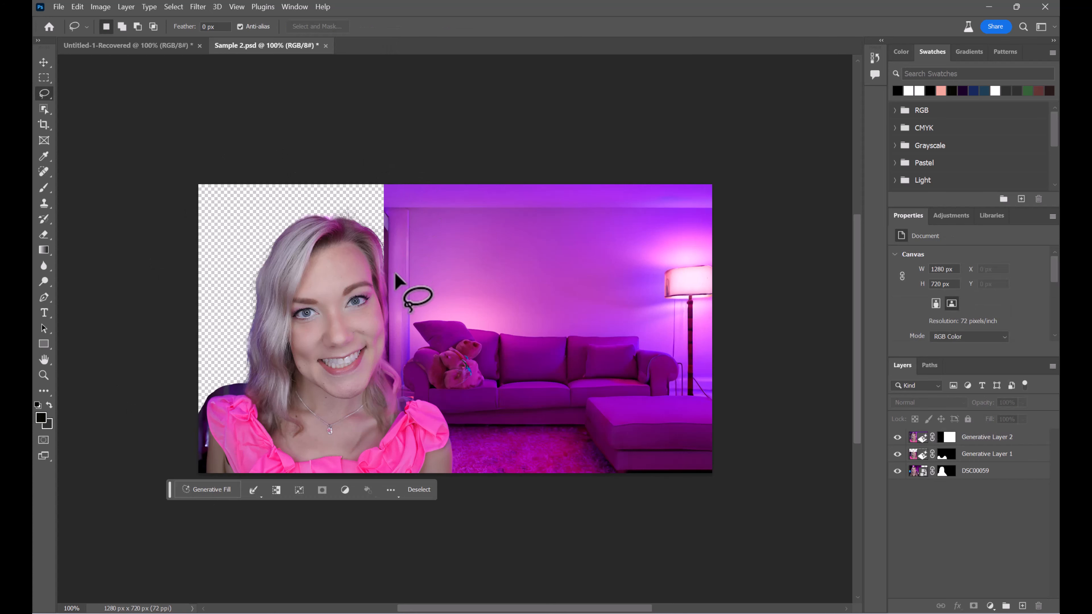
{"action": "left_click", "coordinate": [211, 491]}
{"action": "type", "text": "cu"}
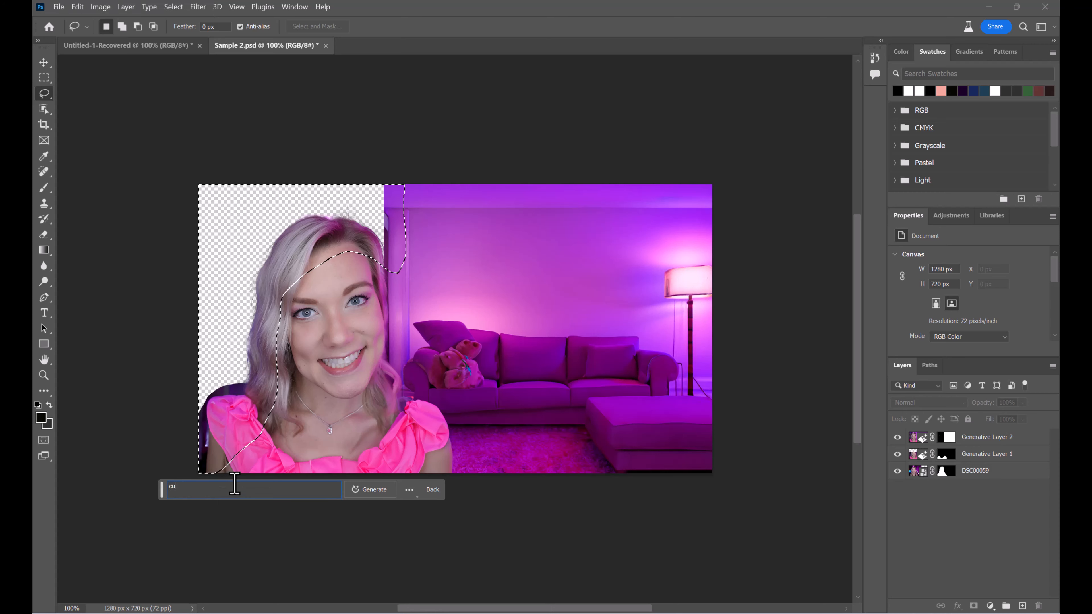
{"action": "type", "text": "rly blonde hair"}
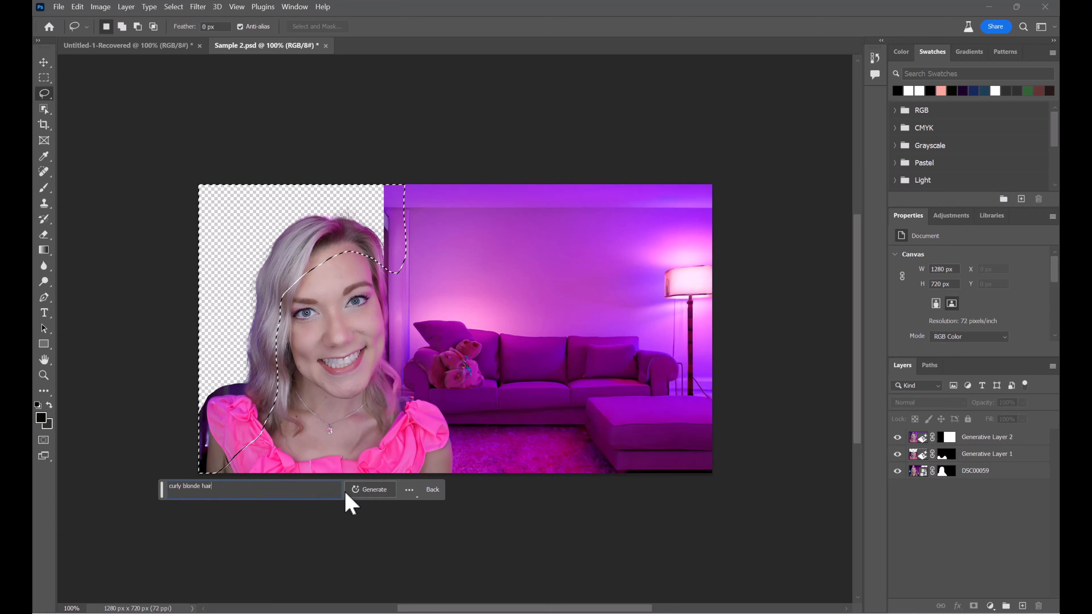
{"action": "left_click", "coordinate": [351, 490]}
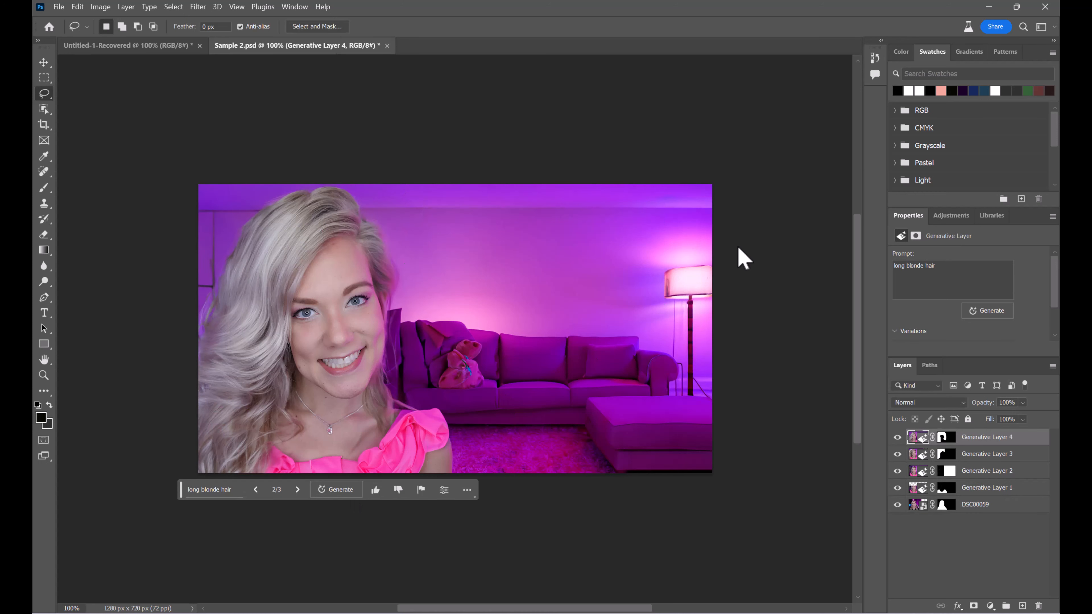
Select the part of the sofa nearest the woman, generate a fill with "pink couch", and keep the second variation.
{"action": "left_click", "coordinate": [44, 78]}
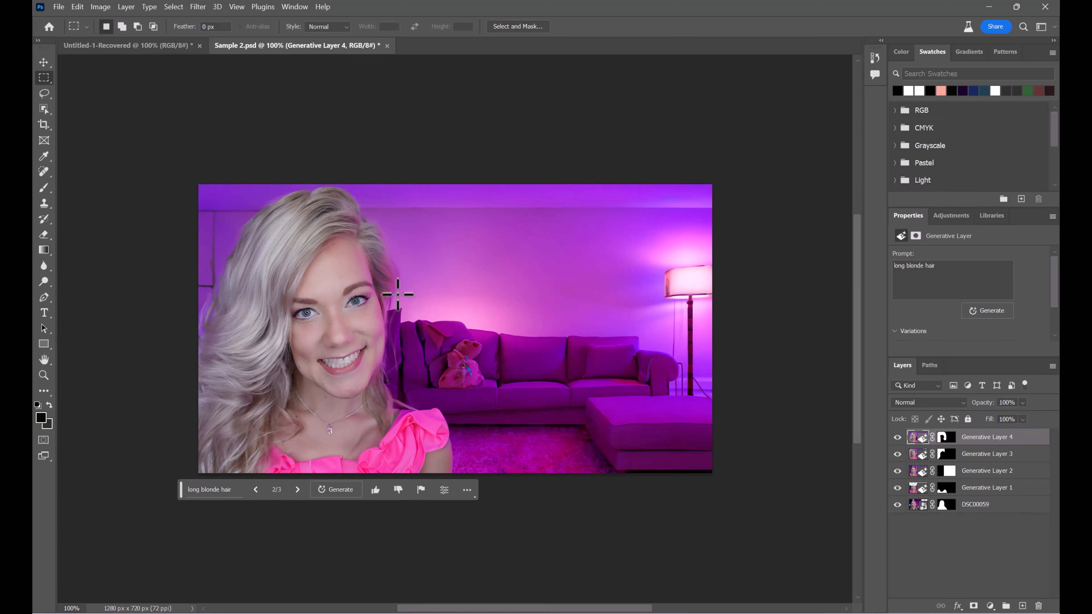
{"action": "left_click_drag", "start_coordinate": [397, 293], "coordinate": [540, 445]}
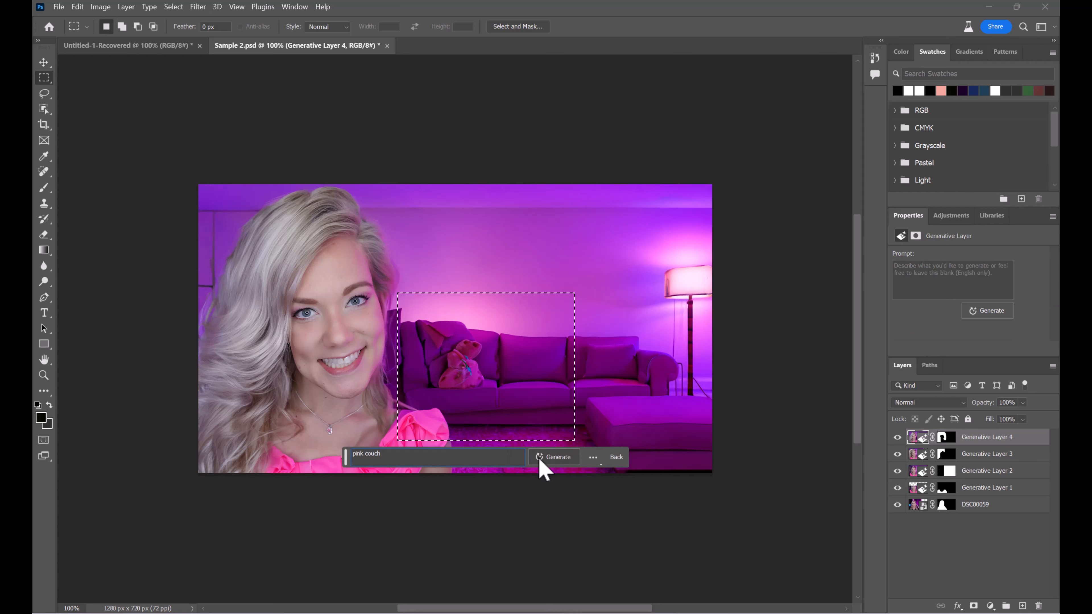
{"action": "left_click", "coordinate": [540, 458]}
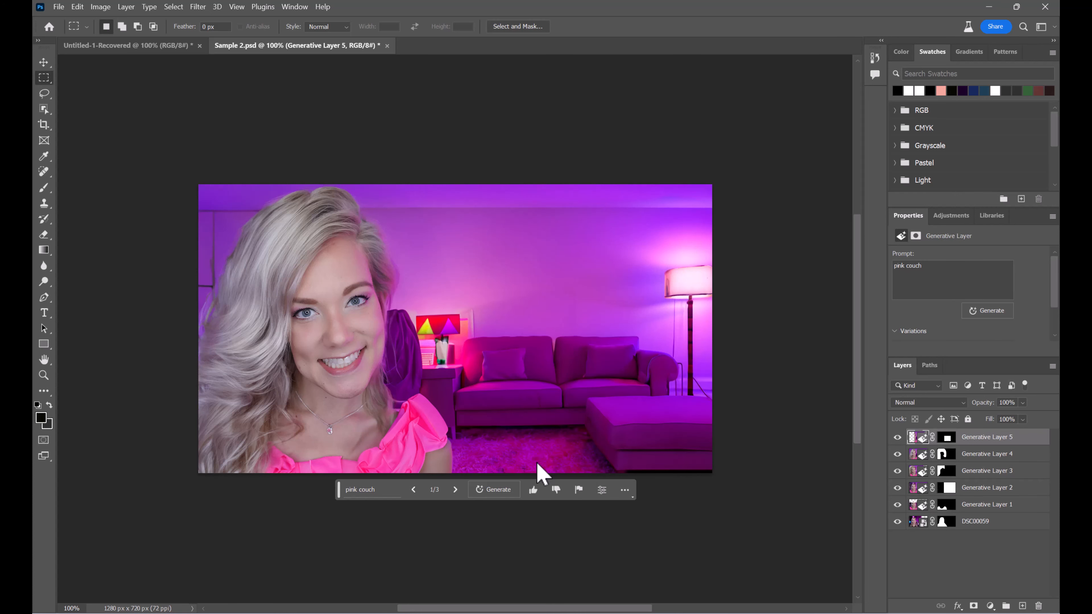
{"action": "left_click", "coordinate": [460, 496]}
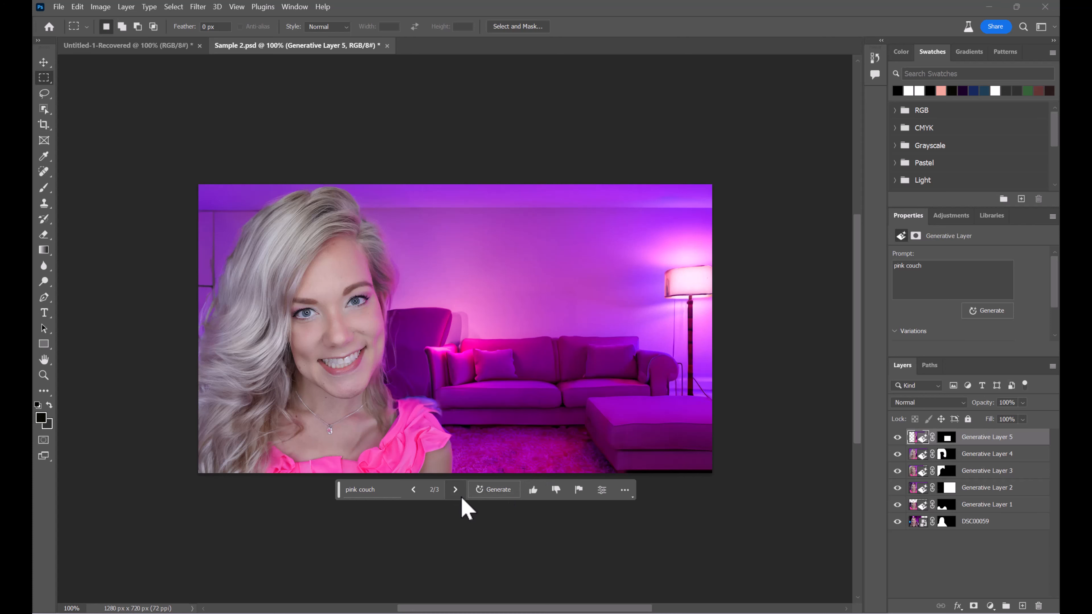
{"action": "left_click", "coordinate": [460, 497]}
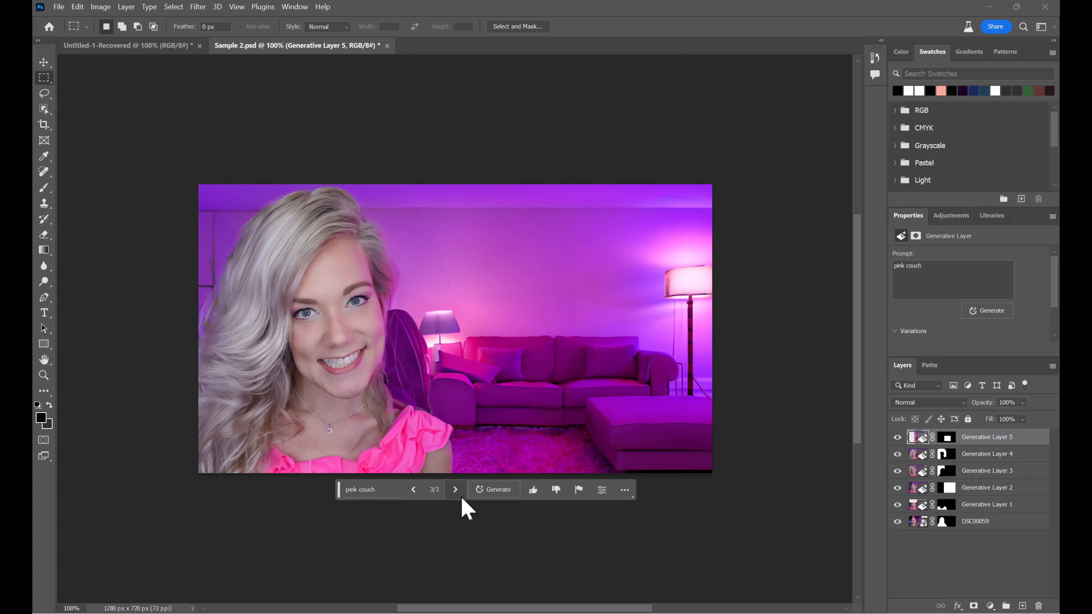
{"action": "key", "text": "ctrl+z"}
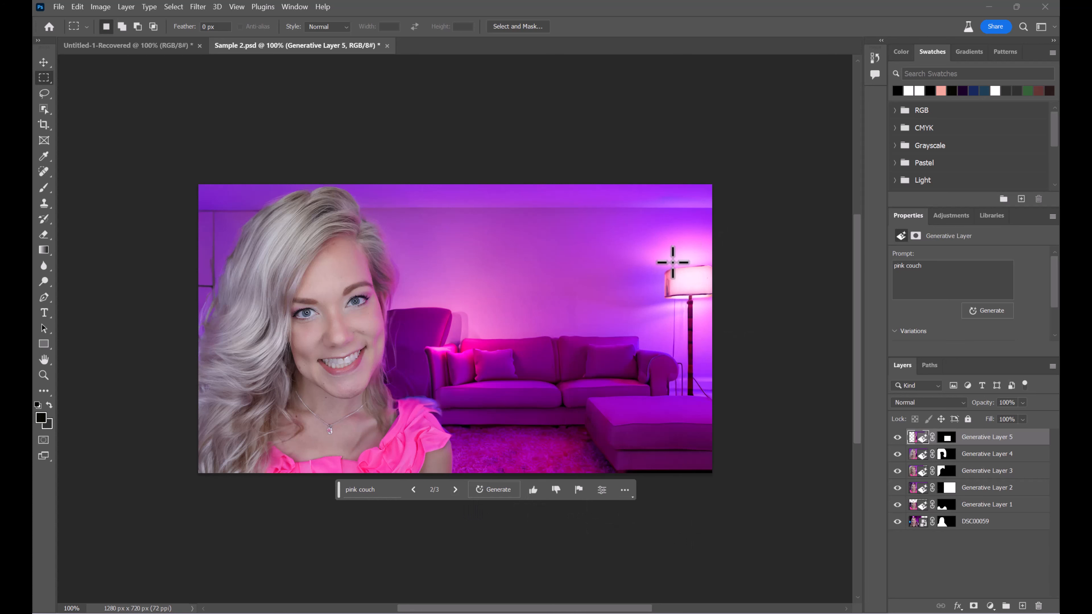
Select the floor lamp area and replace it with a generative fill from the prompt "pink plant".
{"action": "left_click_drag", "start_coordinate": [650, 243], "coordinate": [776, 477]}
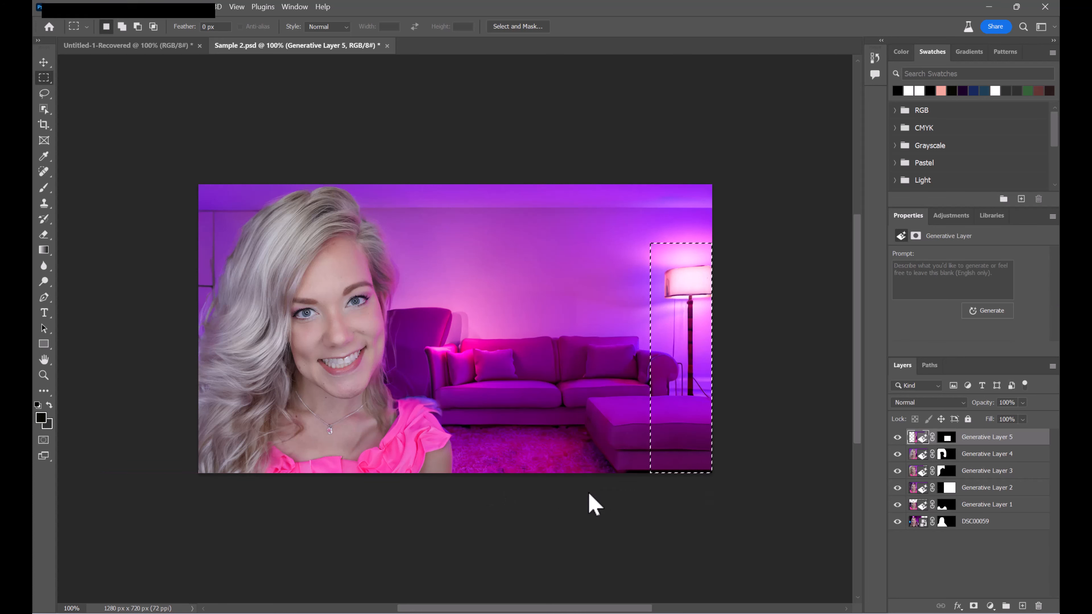
{"action": "left_click", "coordinate": [583, 493]}
{"action": "type", "text": "pink plan"}
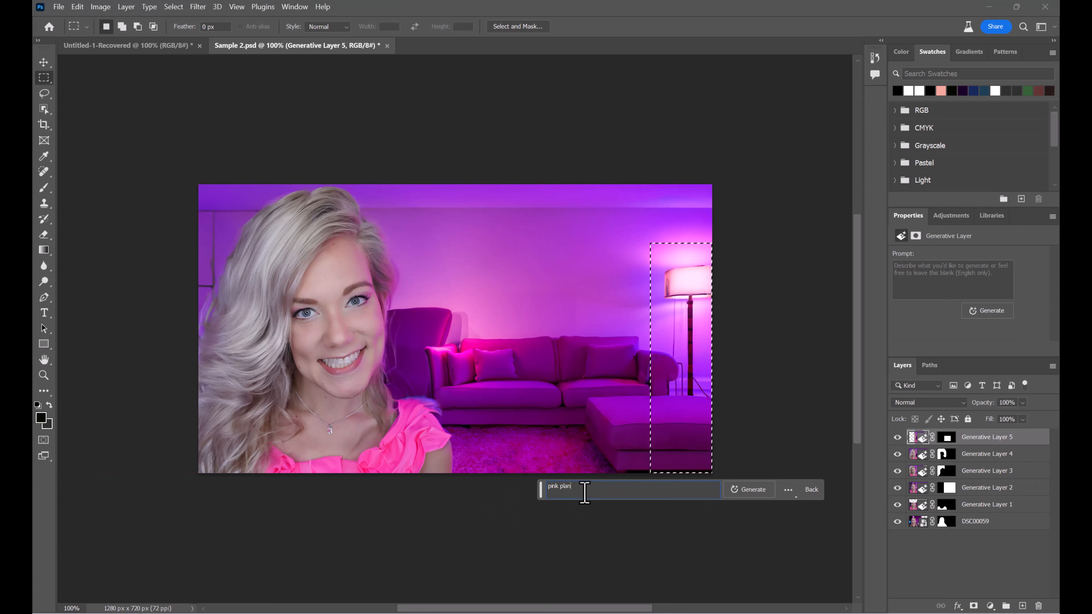
{"action": "type", "text": "t"}
{"action": "left_click", "coordinate": [754, 490]}
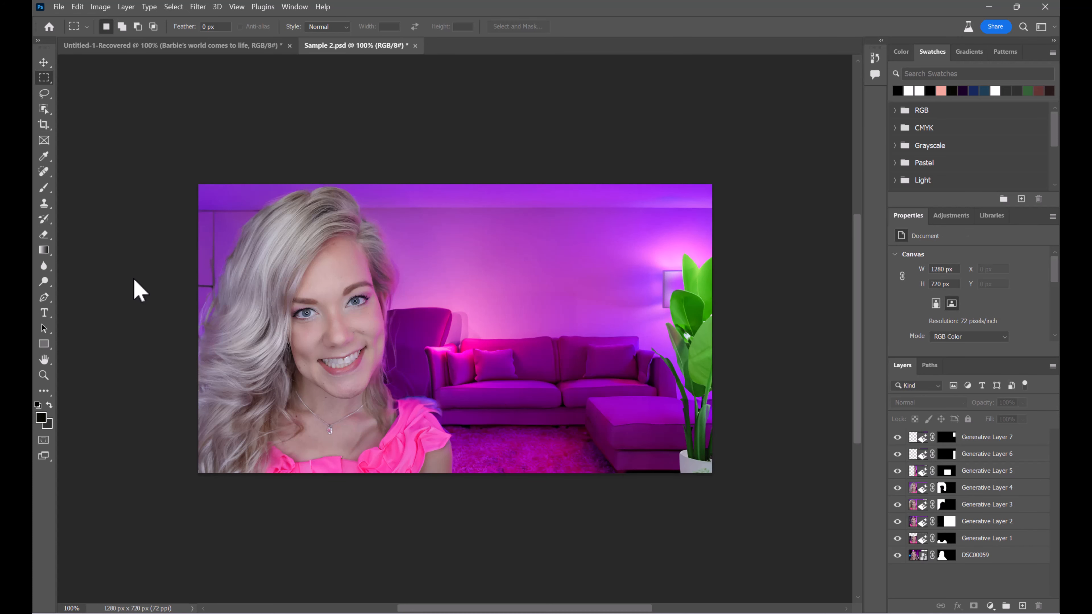
Add the title "Barbie's world comes to life" and position it on the wall above the couch.
{"action": "left_click", "coordinate": [44, 63]}
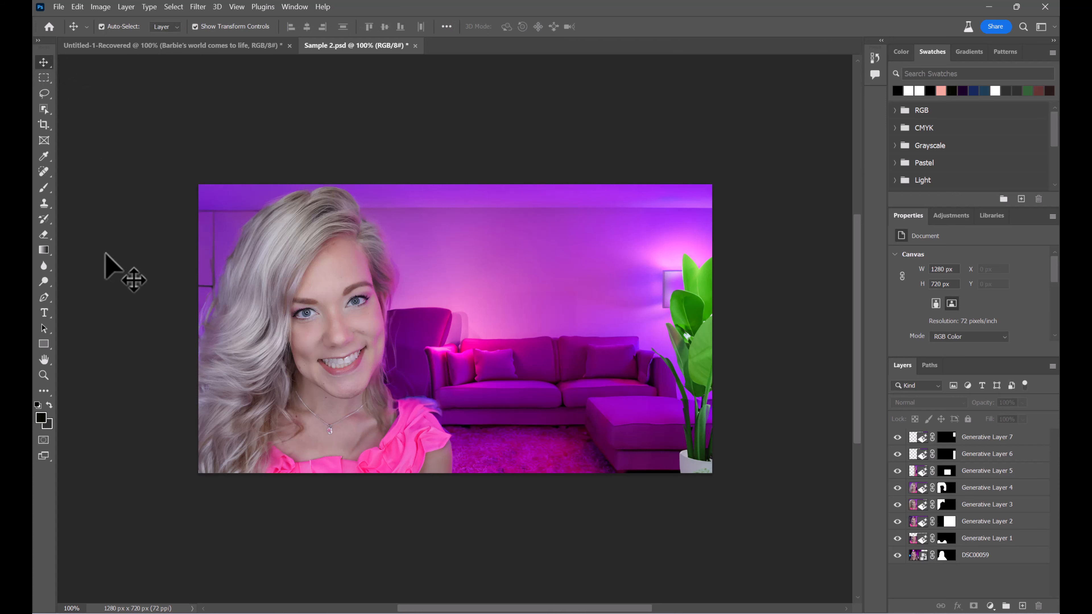
{"action": "left_click", "coordinate": [46, 312]}
{"action": "left_click", "coordinate": [495, 280]}
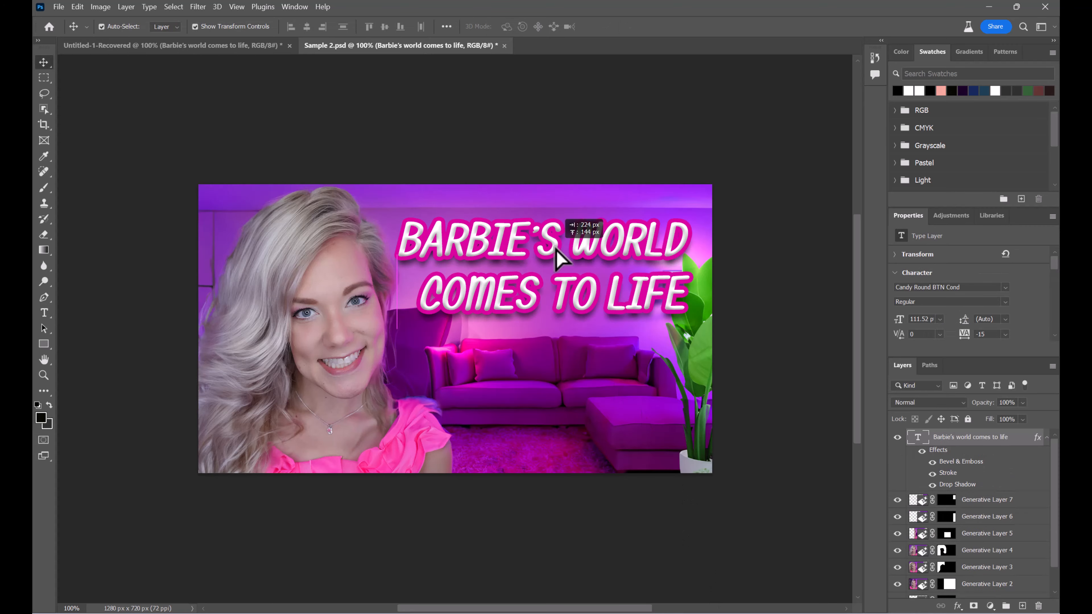
{"action": "mouse_move", "coordinate": [556, 244]}
{"action": "left_mouse_down"}
{"action": "mouse_move", "coordinate": [558, 259]}
{"action": "mouse_move", "coordinate": [556, 249]}
{"action": "left_mouse_up"}
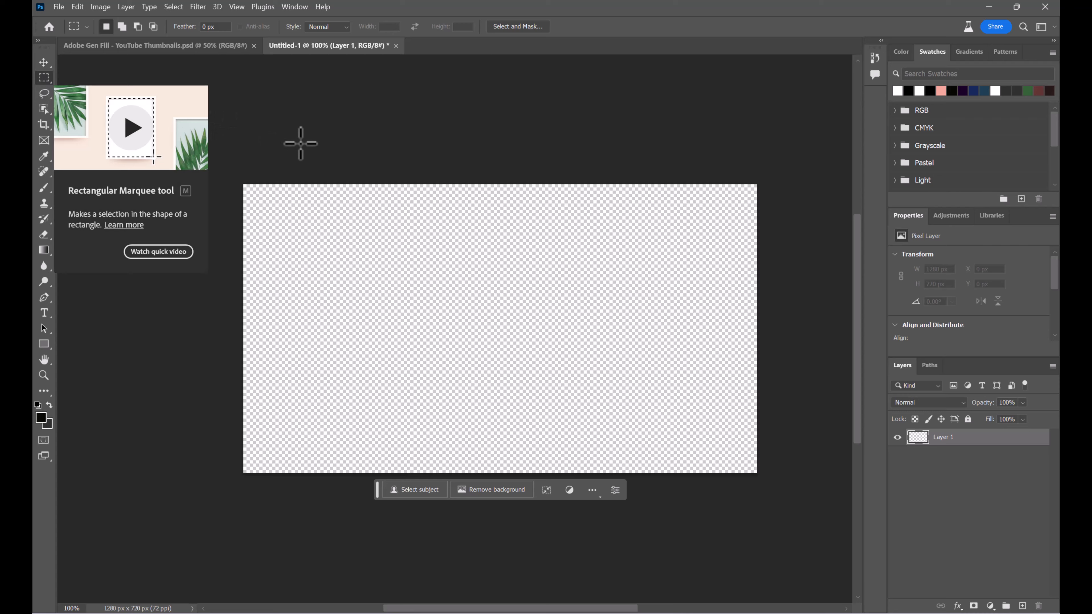
Select the whole blank canvas, generate a fill from the prompt "outer space", and keep the second variation.
{"action": "left_click_drag", "start_coordinate": [241, 183], "coordinate": [757, 503]}
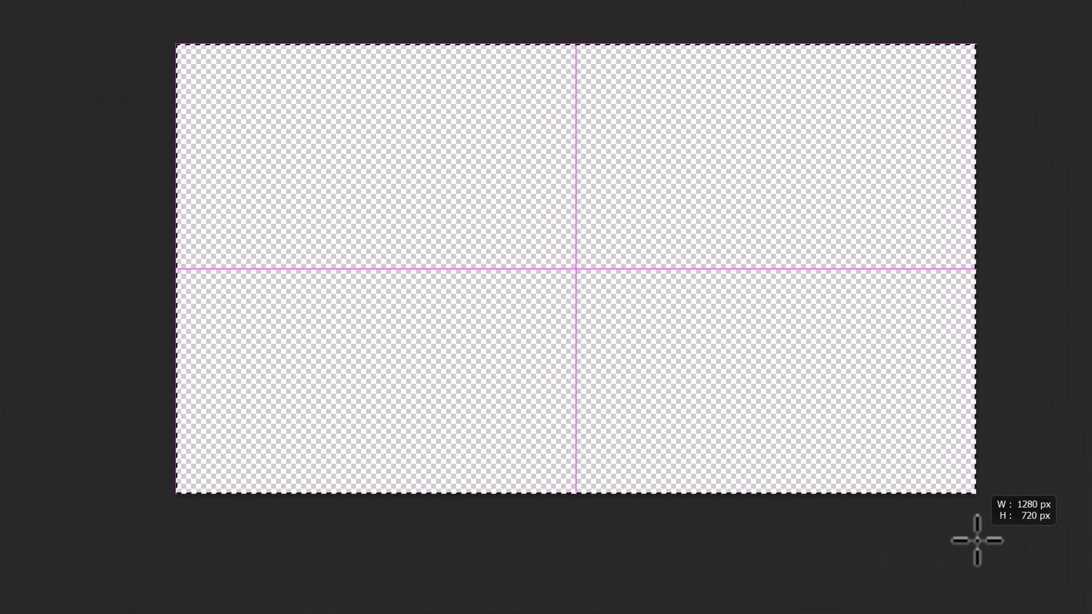
{"action": "left_click", "coordinate": [436, 519]}
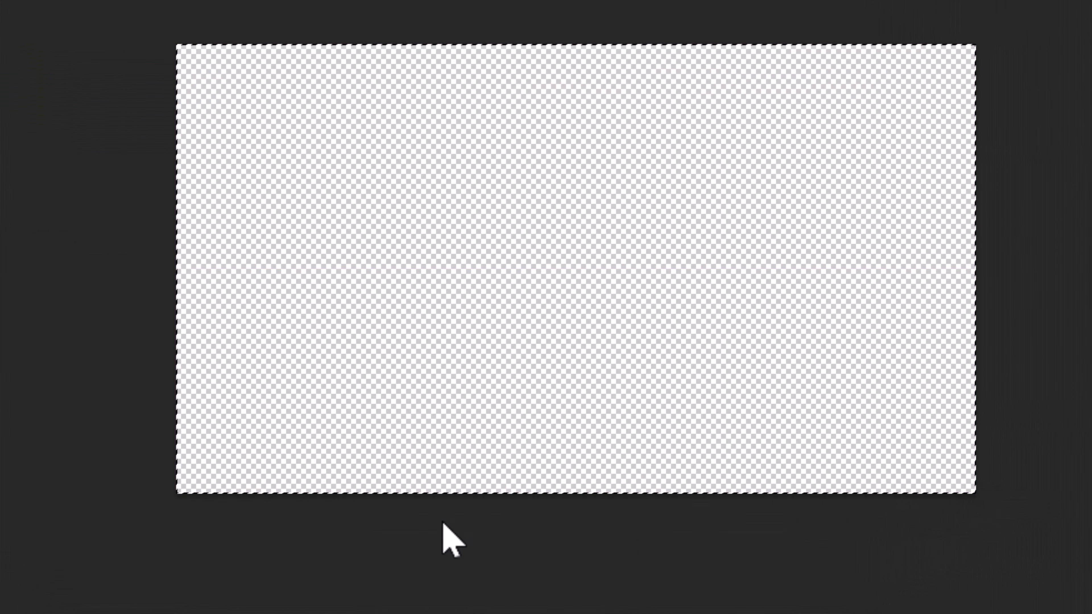
{"action": "type", "text": "outer space"}
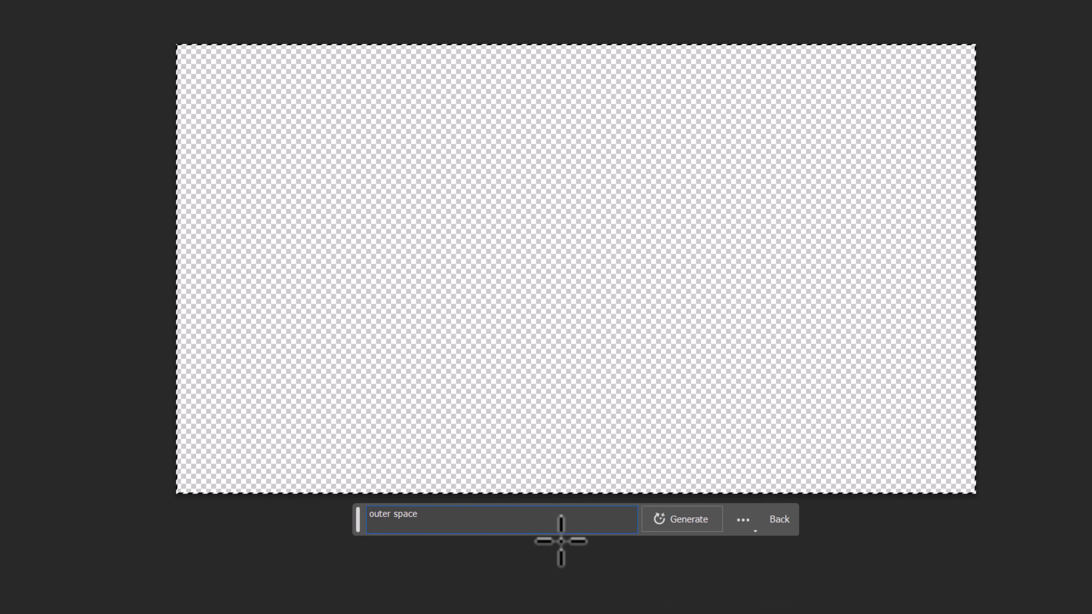
{"action": "left_click", "coordinate": [664, 531]}
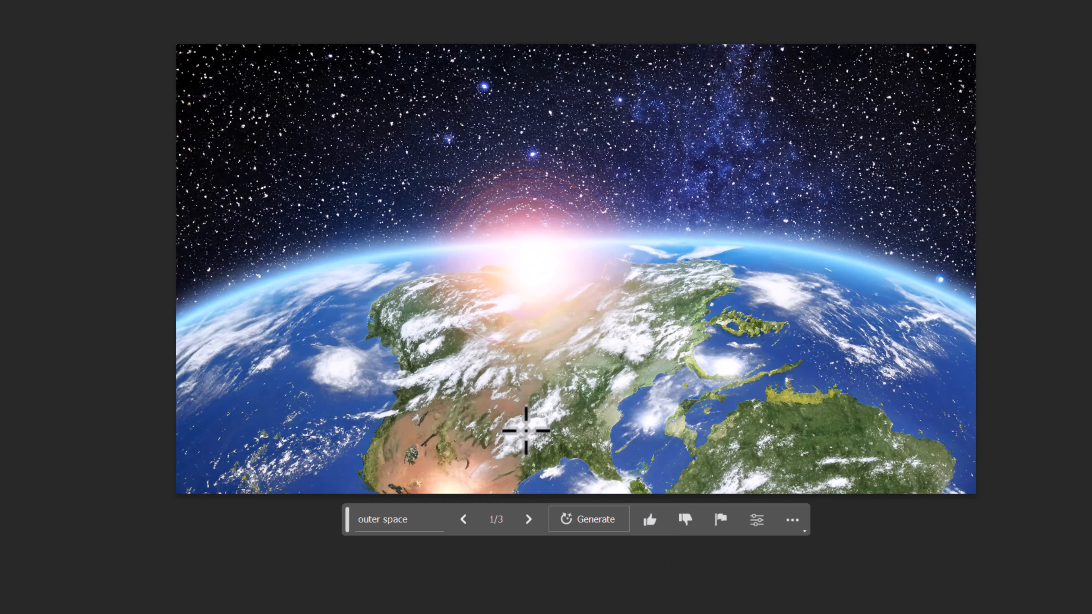
{"action": "left_click", "coordinate": [529, 521]}
{"action": "left_click", "coordinate": [528, 521]}
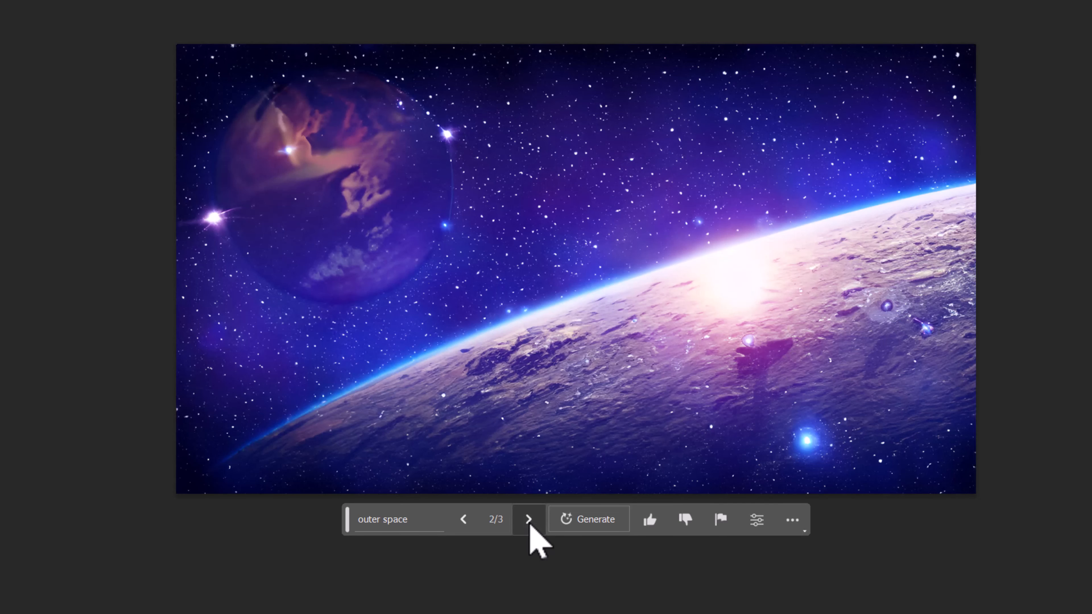
{"action": "left_click", "coordinate": [461, 527]}
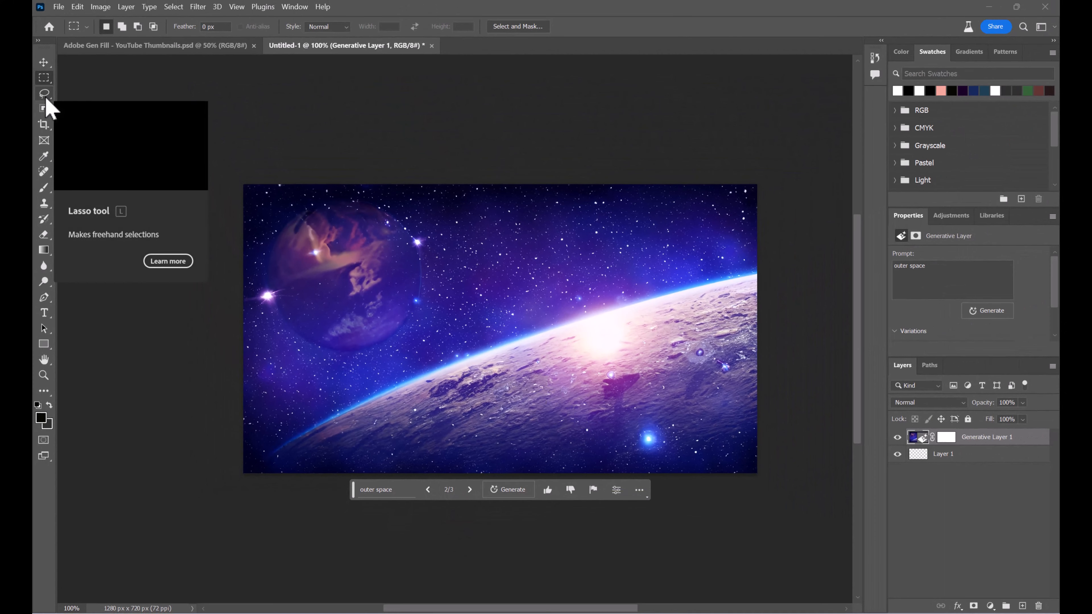
Lasso a tall area around the dark planet, generate a fill from the prompt "astronaut", compare the variations and keep the first.
{"action": "left_click", "coordinate": [45, 95]}
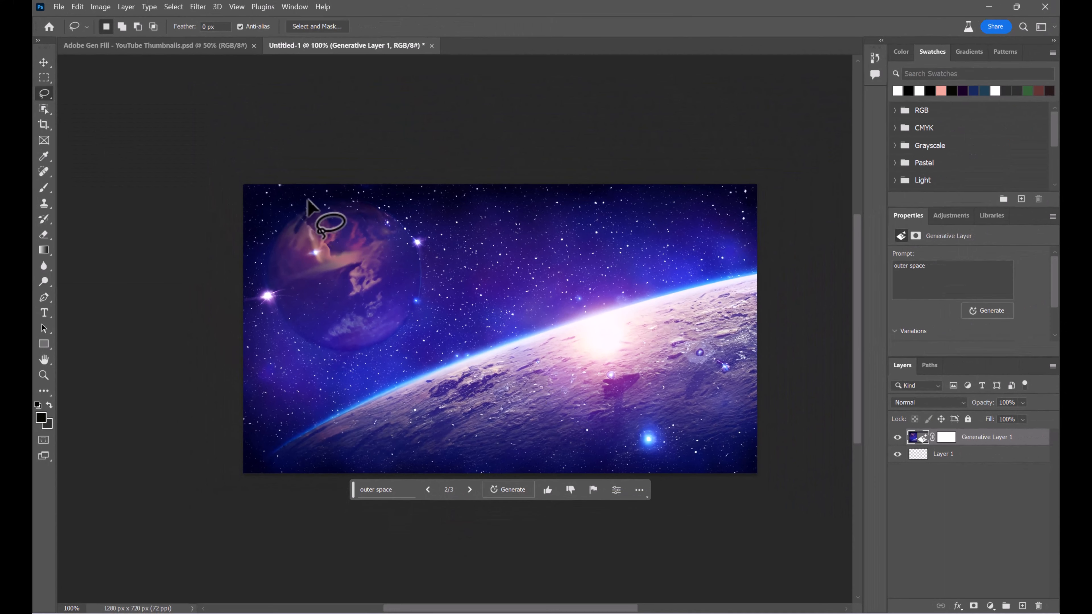
{"action": "mouse_move", "coordinate": [311, 195]}
{"action": "left_mouse_down"}
{"action": "mouse_move", "coordinate": [258, 366]}
{"action": "mouse_move", "coordinate": [285, 434]}
{"action": "mouse_move", "coordinate": [448, 398]}
{"action": "mouse_move", "coordinate": [419, 190]}
{"action": "mouse_move", "coordinate": [312, 196]}
{"action": "left_mouse_up"}
{"action": "left_click_drag", "start_coordinate": [312, 195], "coordinate": [310, 199]}
{"action": "left_click", "coordinate": [286, 461]}
{"action": "type", "text": "astronaut"}
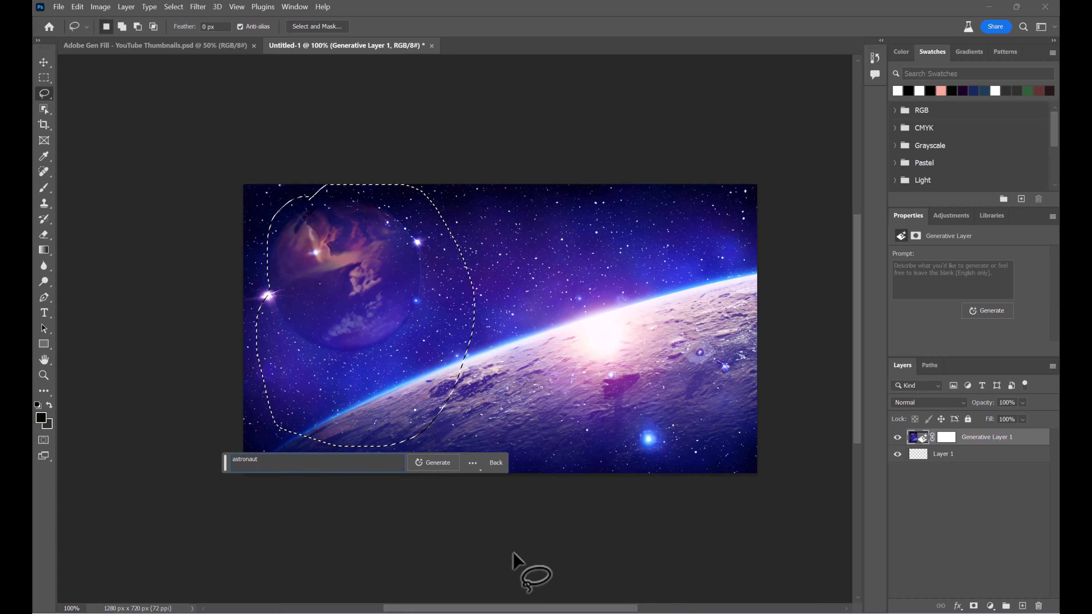
{"action": "left_click", "coordinate": [443, 460]}
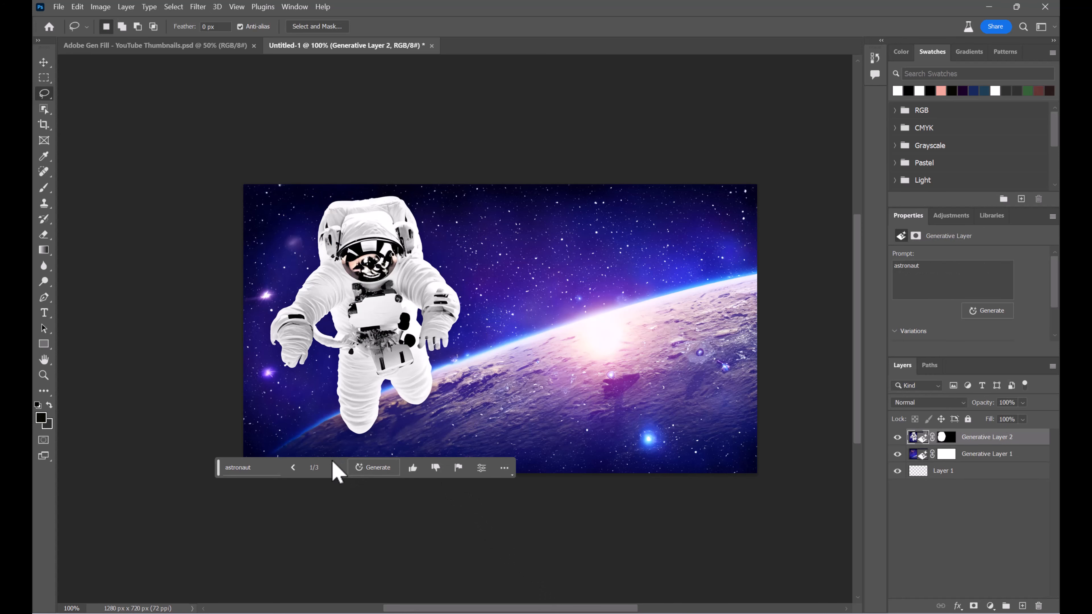
{"action": "left_click", "coordinate": [334, 468]}
{"action": "left_click", "coordinate": [334, 468]}
{"action": "left_click", "coordinate": [293, 467]}
{"action": "left_click", "coordinate": [293, 468]}
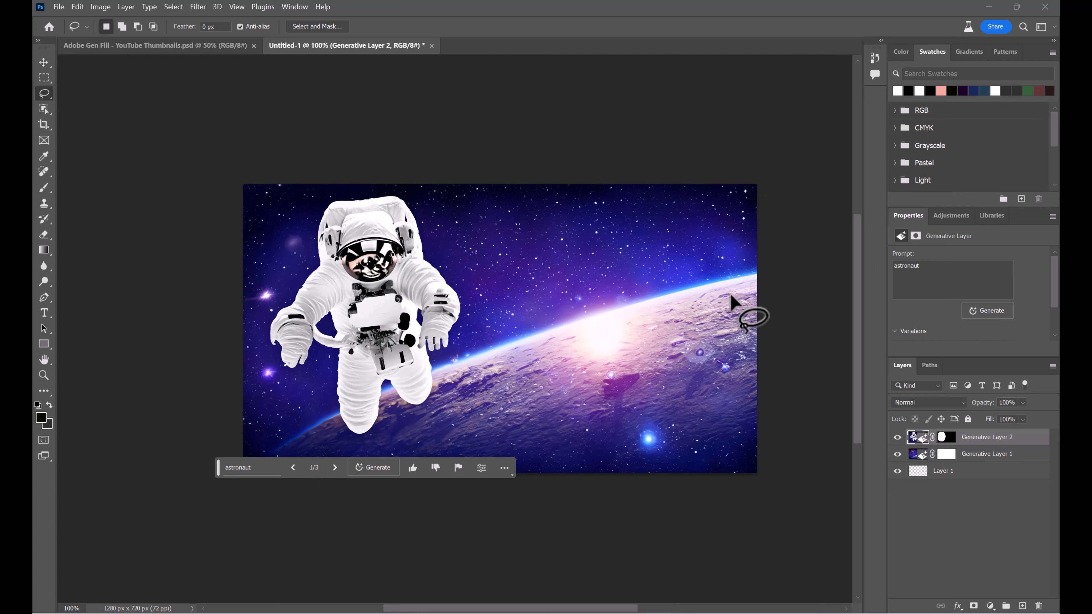
Lasso an oval area on the planet surface below the sun glare, generate a "black hole" fill, and keep the second variation.
{"action": "mouse_move", "coordinate": [729, 295]}
{"action": "left_mouse_down"}
{"action": "mouse_move", "coordinate": [552, 371]}
{"action": "mouse_move", "coordinate": [530, 400]}
{"action": "mouse_move", "coordinate": [535, 425]}
{"action": "mouse_move", "coordinate": [594, 458]}
{"action": "mouse_move", "coordinate": [668, 459]}
{"action": "mouse_move", "coordinate": [728, 417]}
{"action": "mouse_move", "coordinate": [745, 361]}
{"action": "mouse_move", "coordinate": [730, 296]}
{"action": "left_mouse_up"}
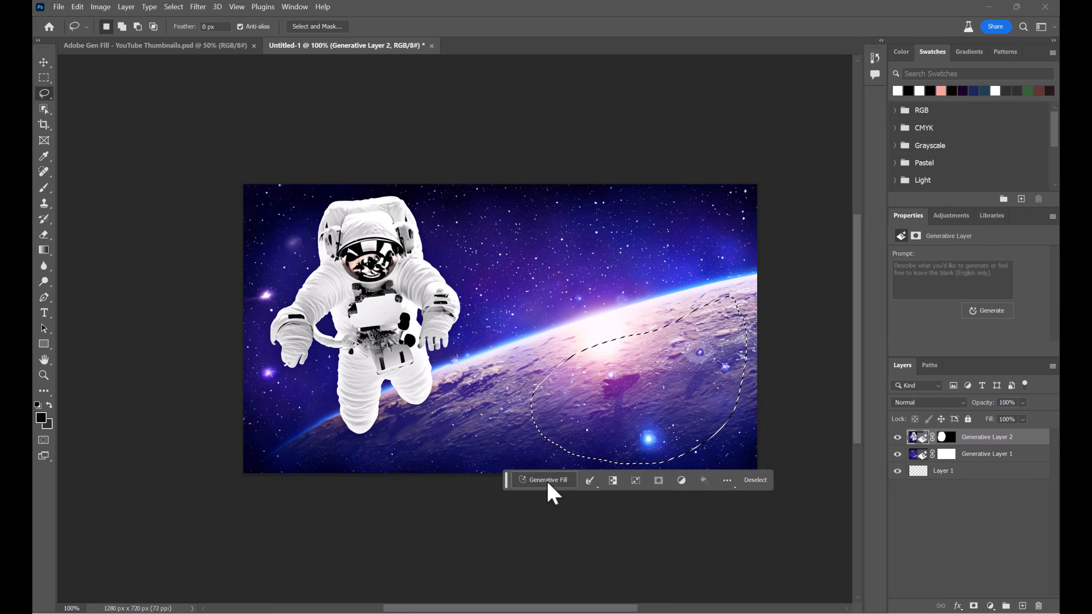
{"action": "left_click", "coordinate": [545, 481]}
{"action": "type", "text": "black hole"}
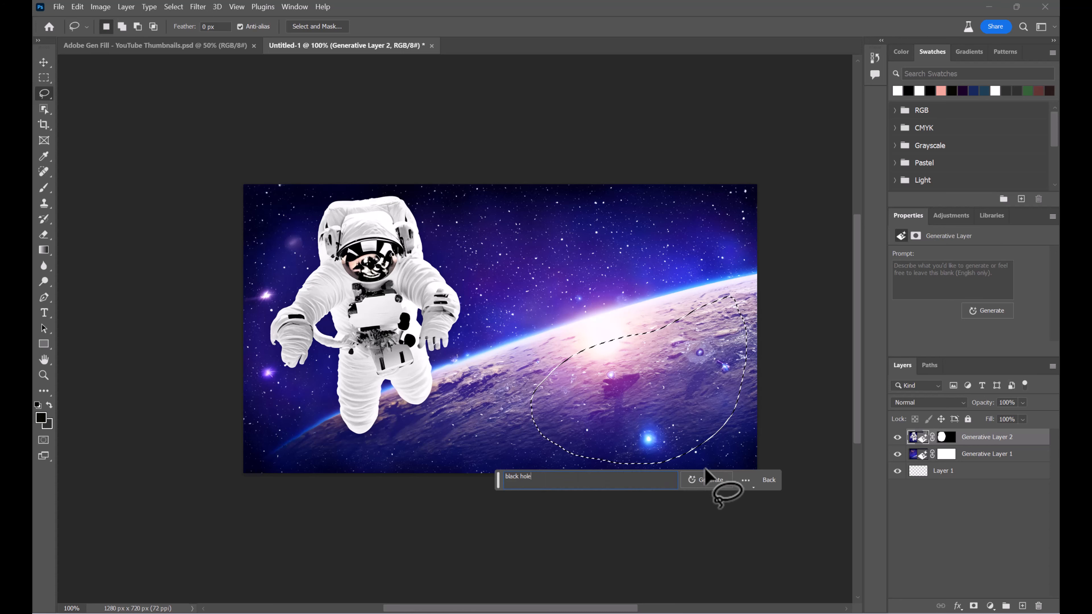
{"action": "left_click", "coordinate": [709, 480]}
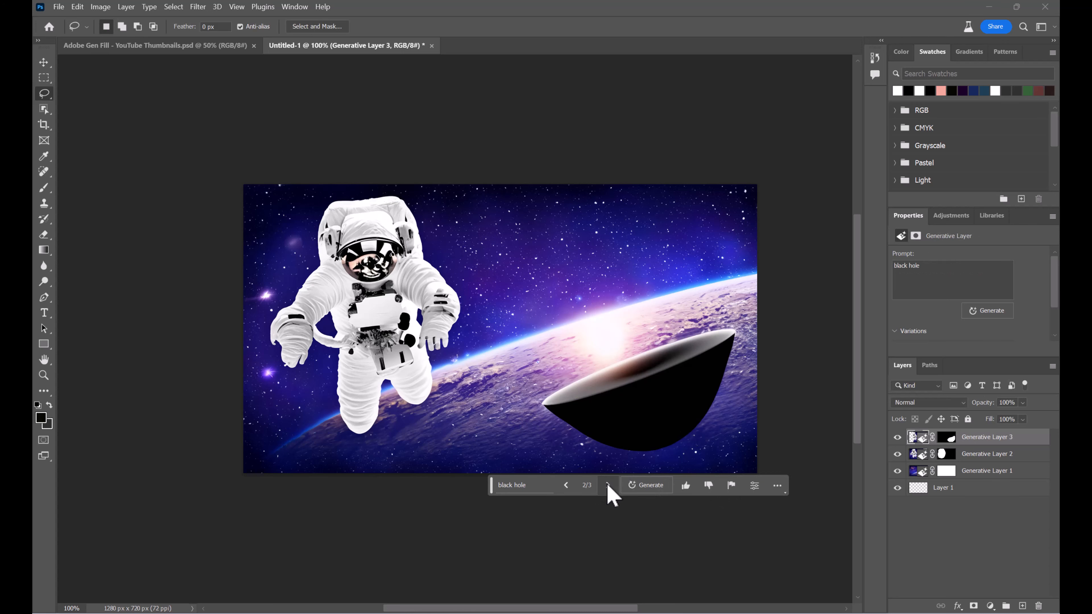
Start a white 50 pt Bungee text layer in the starry sky beside the astronaut.
{"action": "left_click", "coordinate": [44, 313]}
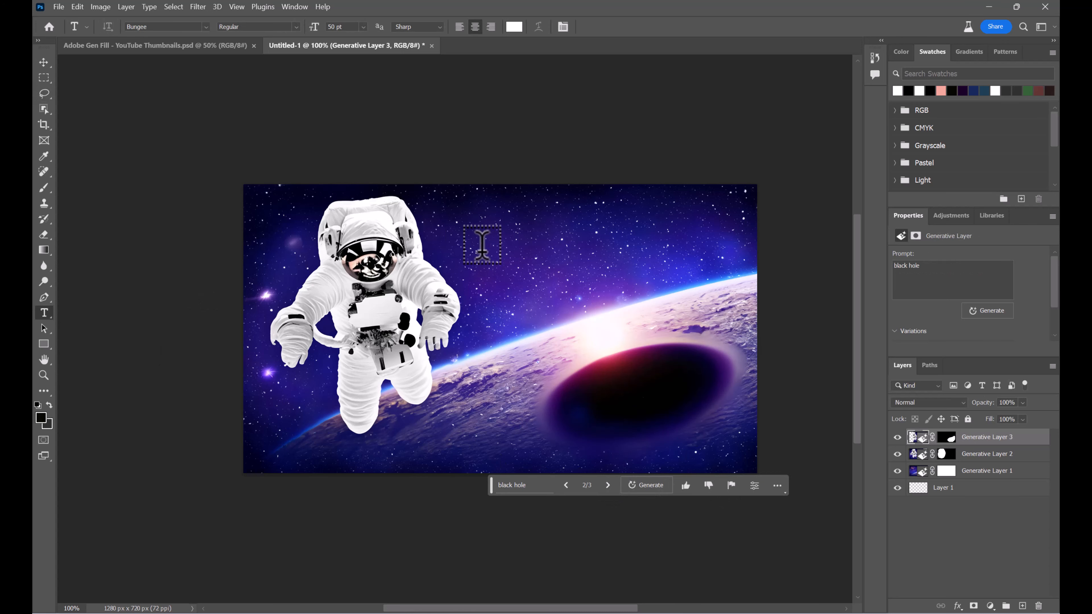
{"action": "left_click", "coordinate": [486, 258]}
{"action": "left_click", "coordinate": [456, 248]}
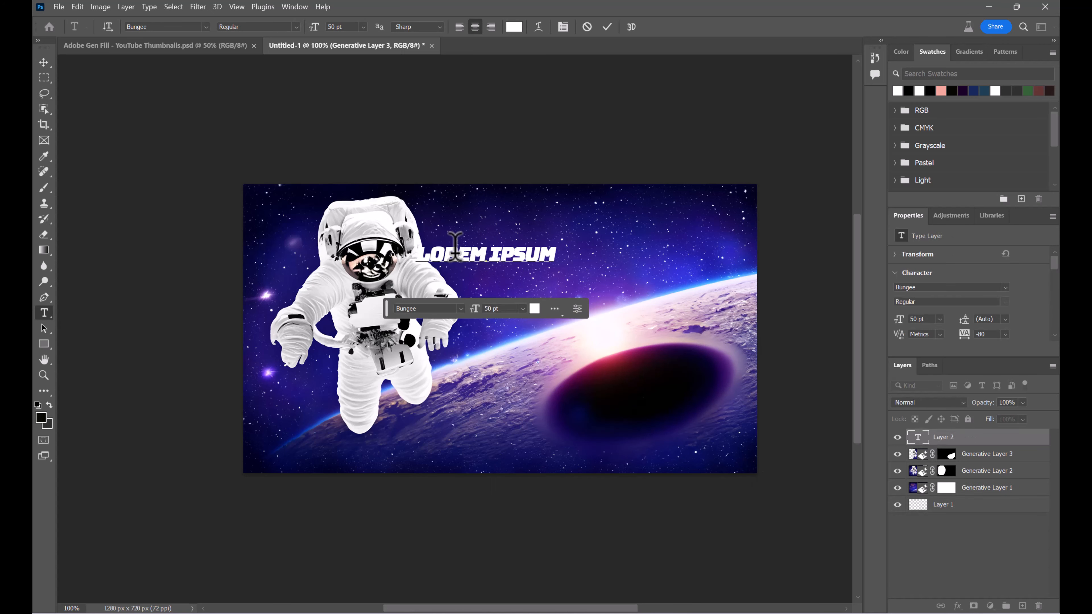